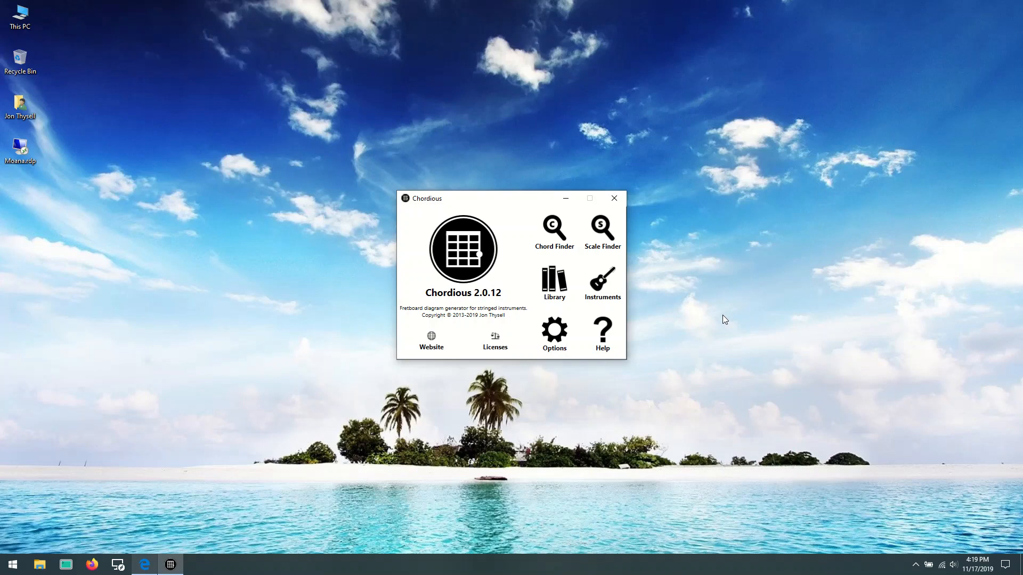
# Open the Scale Finder and enlarge its window across most of the desktop.
pyautogui.click(602, 229)
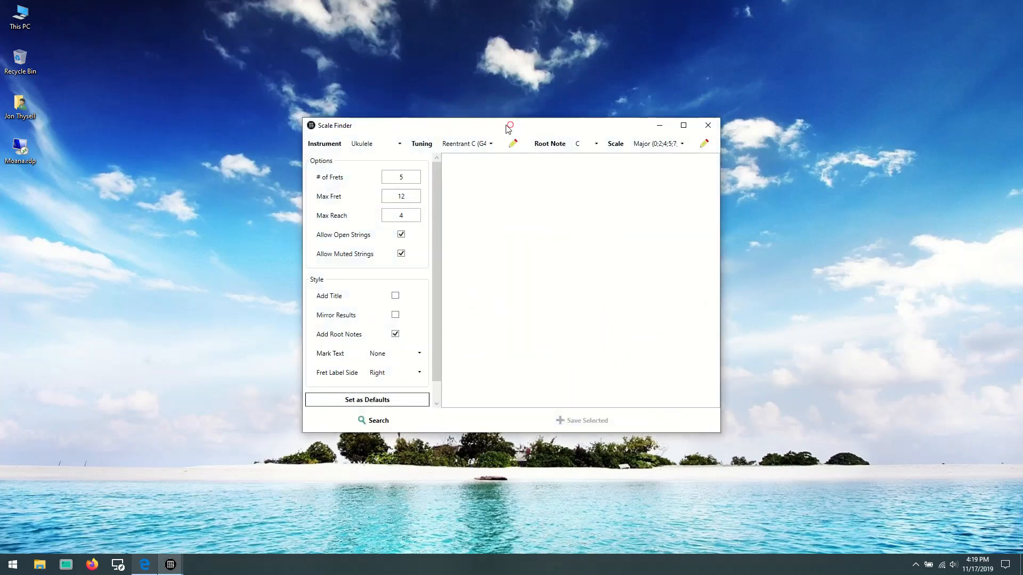
pyautogui.moveTo(513, 129); pyautogui.dragTo(337, 56)
pyautogui.moveTo(545, 360); pyautogui.dragTo(854, 533)
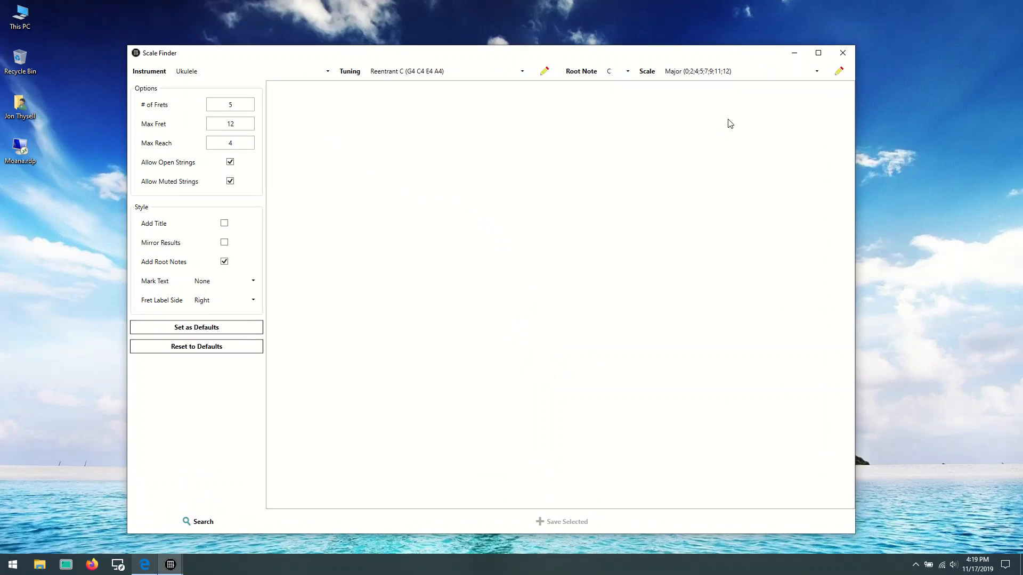
# Look through the scales offered in the Scale Finder without changing the Major selection.
pyautogui.click(817, 73)
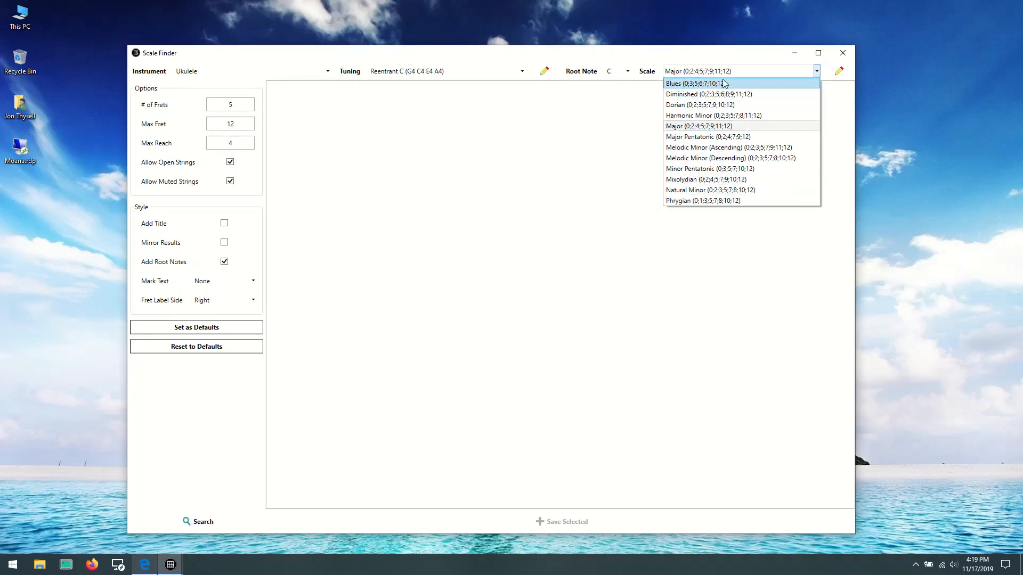
pyautogui.click(729, 52)
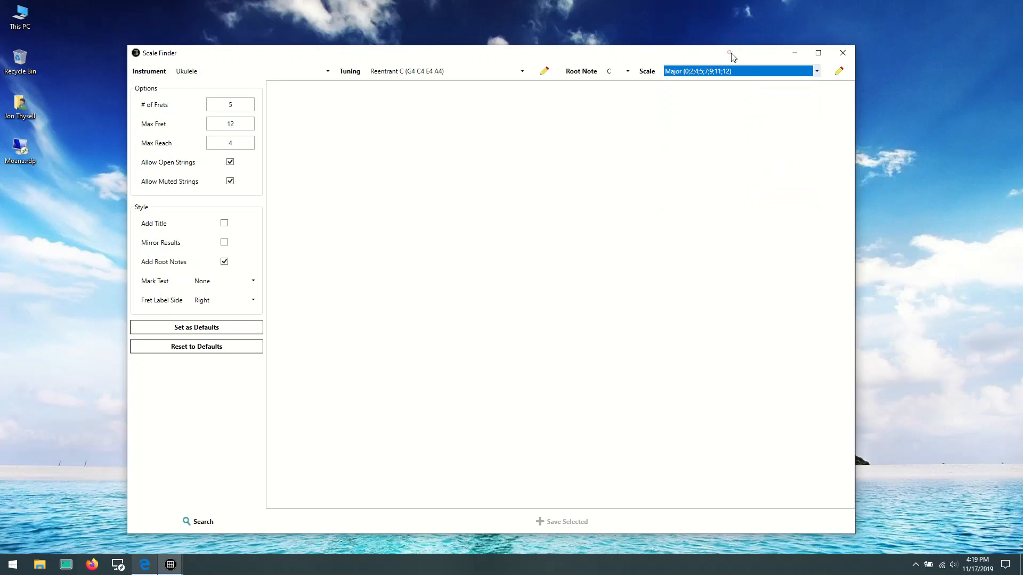
pyautogui.moveTo(730, 55); pyautogui.dragTo(797, 38)
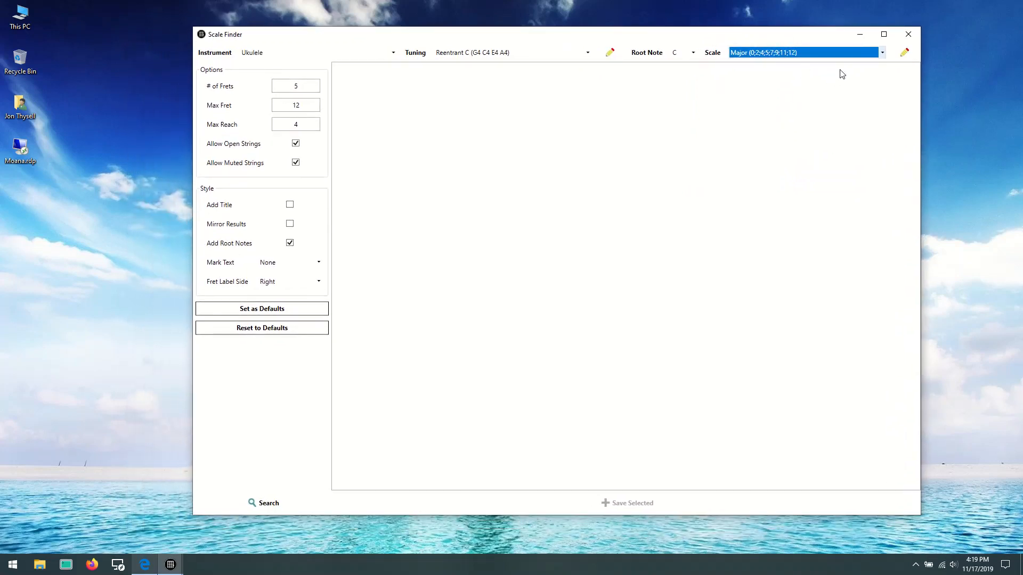
# Open the Scale Manager and browse its default scales as far as the Major scale.
pyautogui.click(905, 57)
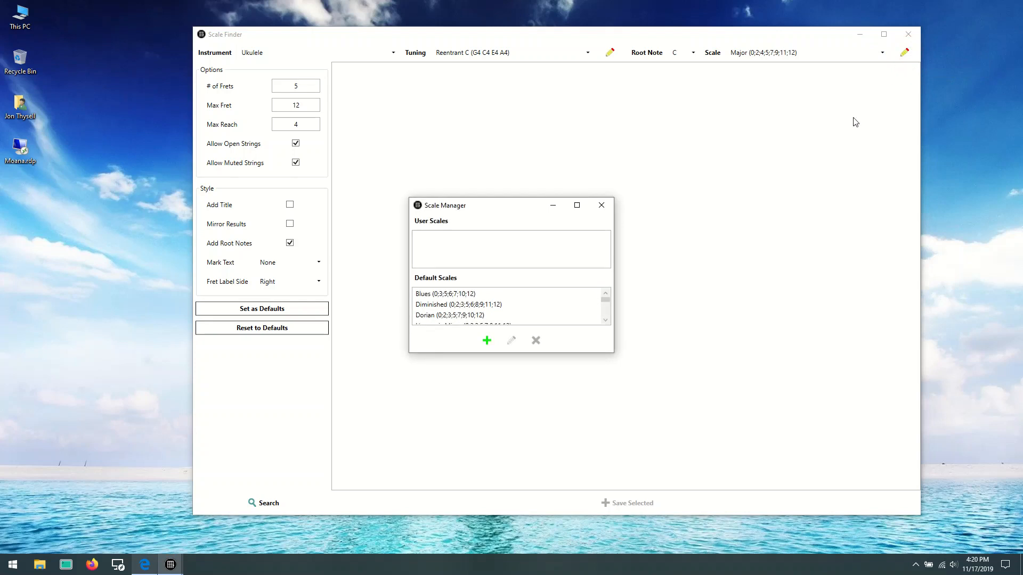
pyautogui.moveTo(456, 210); pyautogui.dragTo(457, 137)
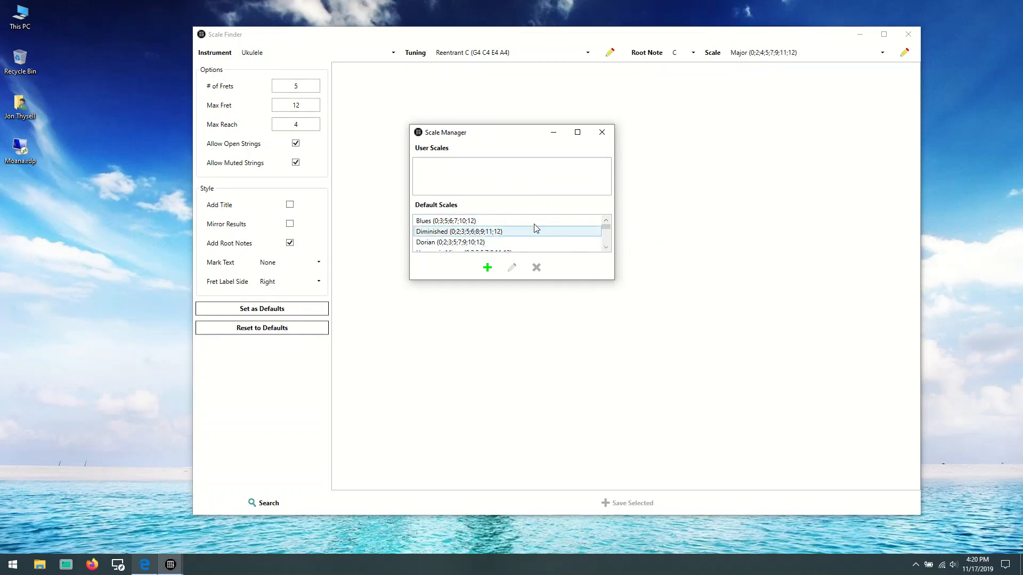
pyautogui.click(607, 249)
pyautogui.click(607, 248)
pyautogui.click(606, 248)
pyautogui.click(607, 249)
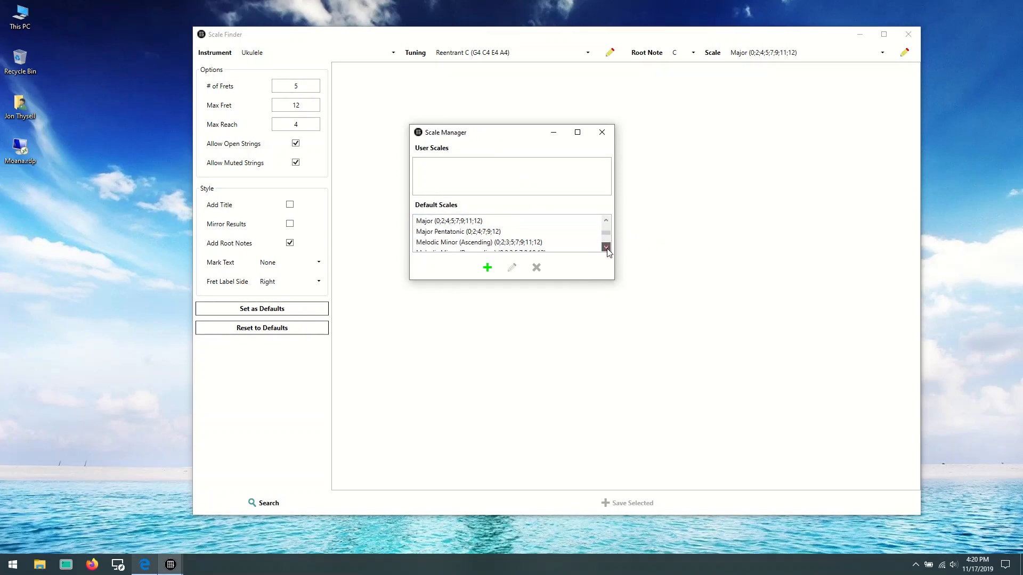
# Examine the default Major scale's intervals and its example notes in C, leaving the definition unchanged.
pyautogui.click(430, 224)
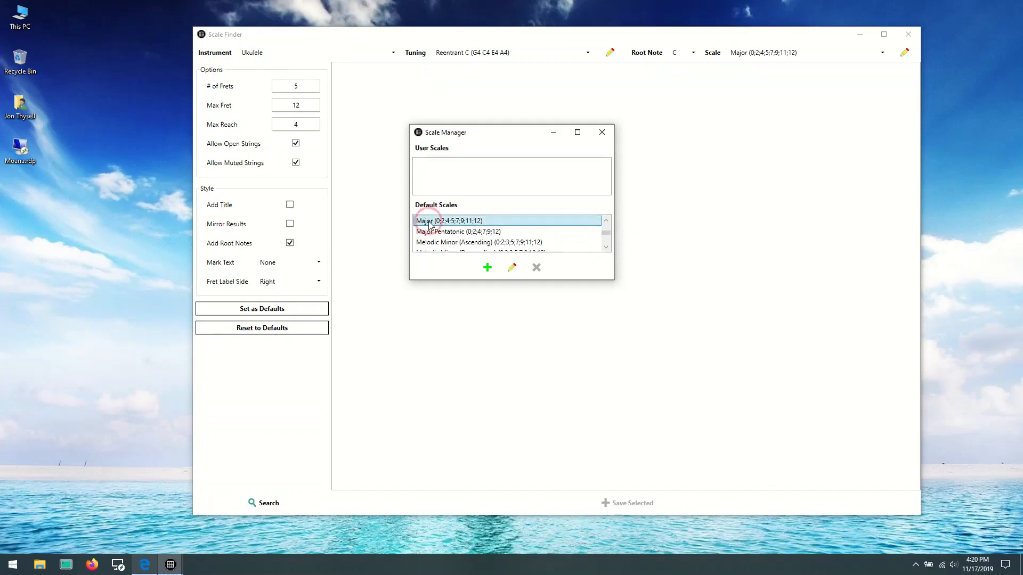
pyautogui.click(512, 268)
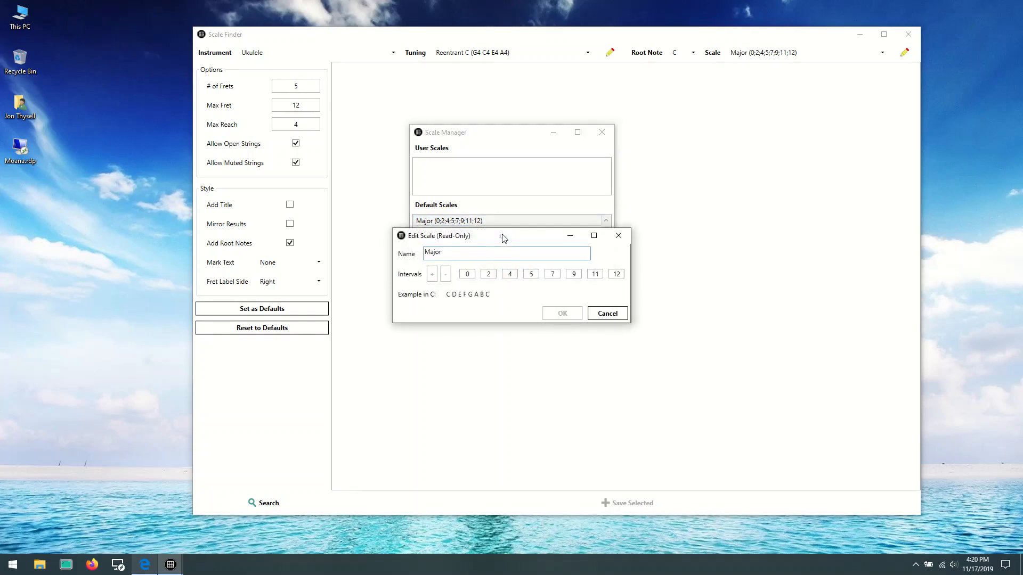
pyautogui.moveTo(501, 237); pyautogui.dragTo(505, 178)
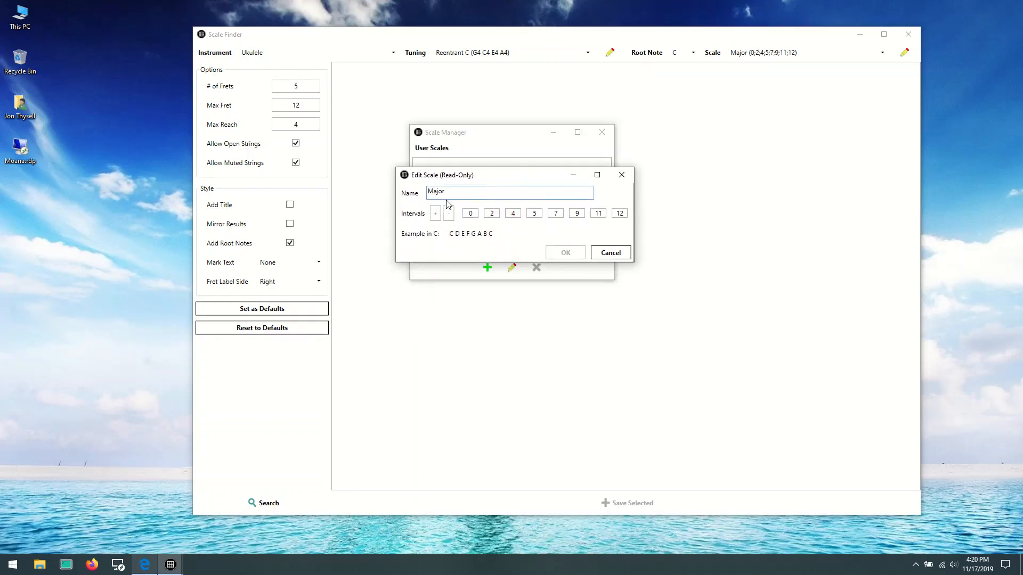
pyautogui.click(474, 213)
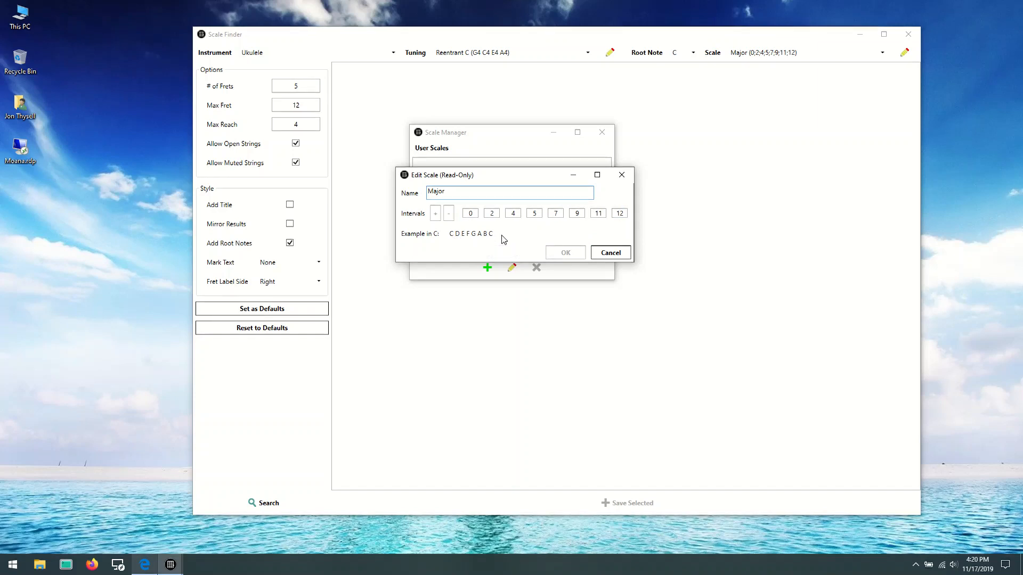
pyautogui.click(620, 254)
# Move the Scale Manager aside and switch to Edge to read the Ukrainian Dorian scale's notes in the key of C.
pyautogui.moveTo(450, 134); pyautogui.dragTo(687, 124)
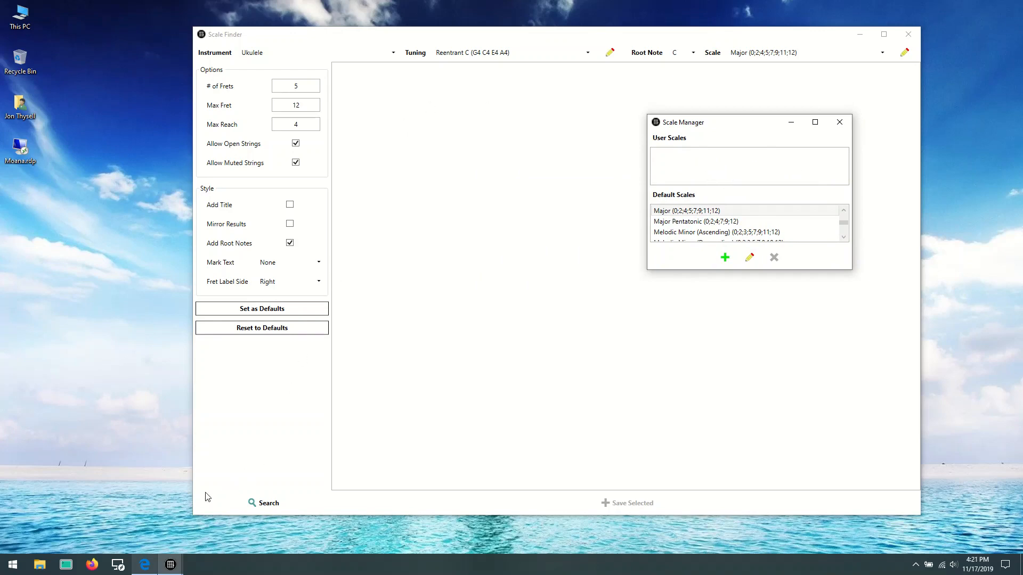
pyautogui.click(145, 566)
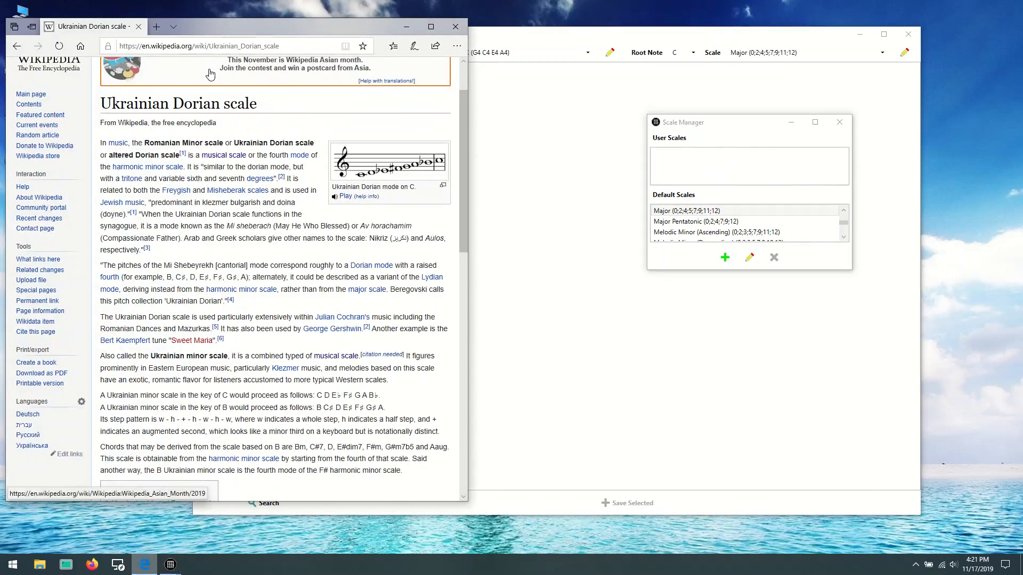
pyautogui.scroll(-1, 467, 118)
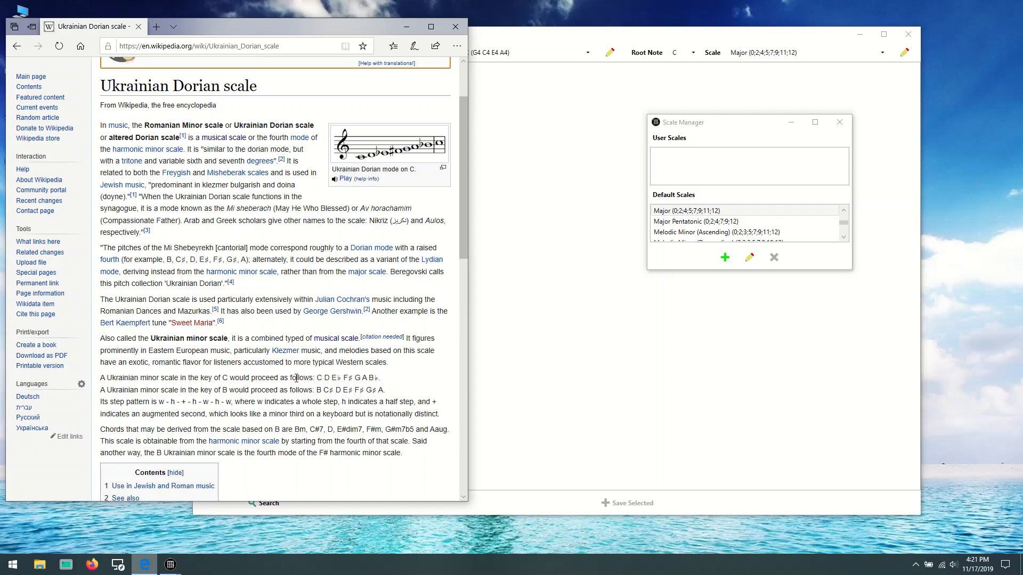
# Create a new user scale in the Scale Manager and name it "Ukranian Dorian".
pyautogui.click(695, 116)
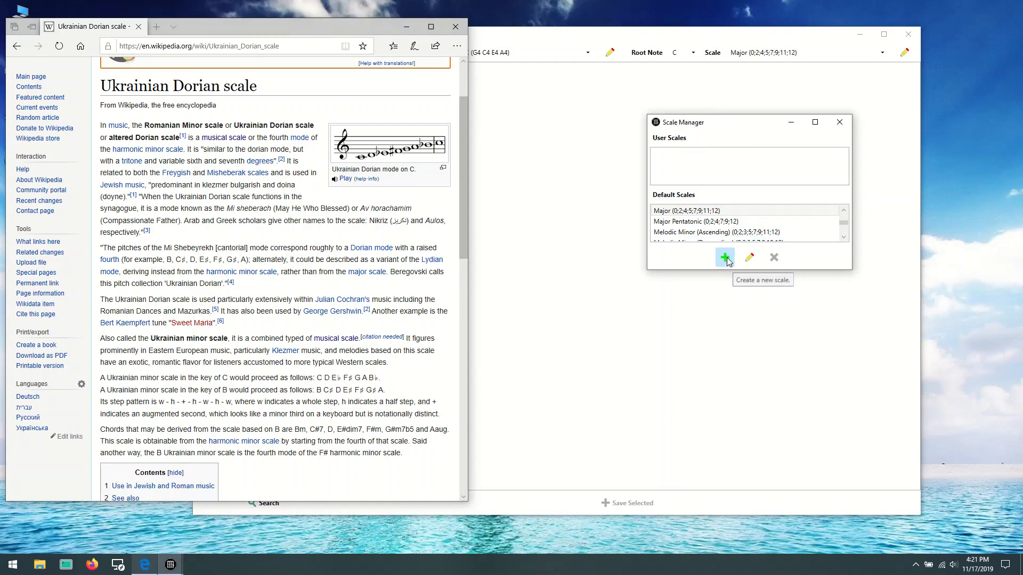
pyautogui.rightClick(685, 158)
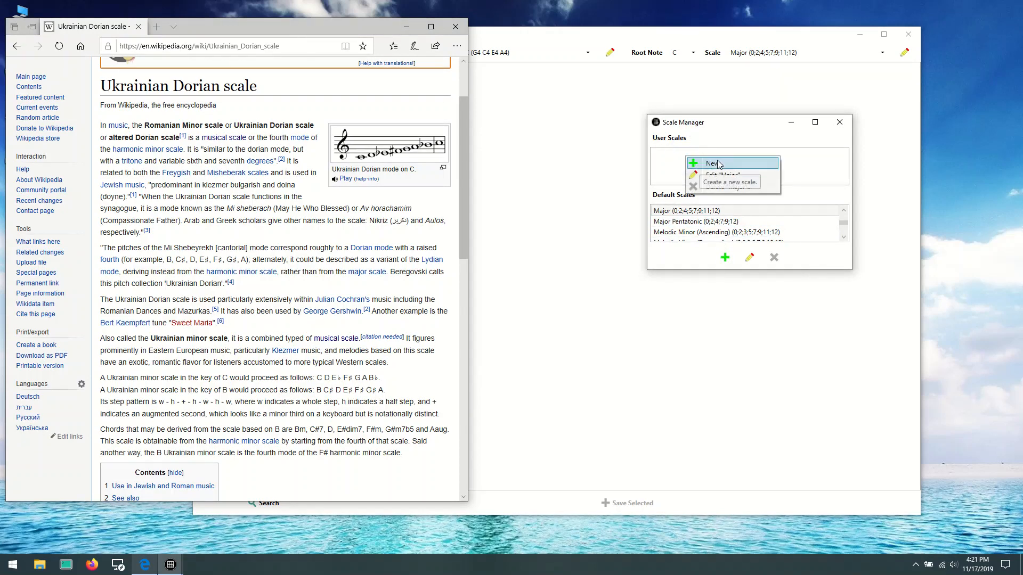
pyautogui.click(673, 168)
pyautogui.click(725, 257)
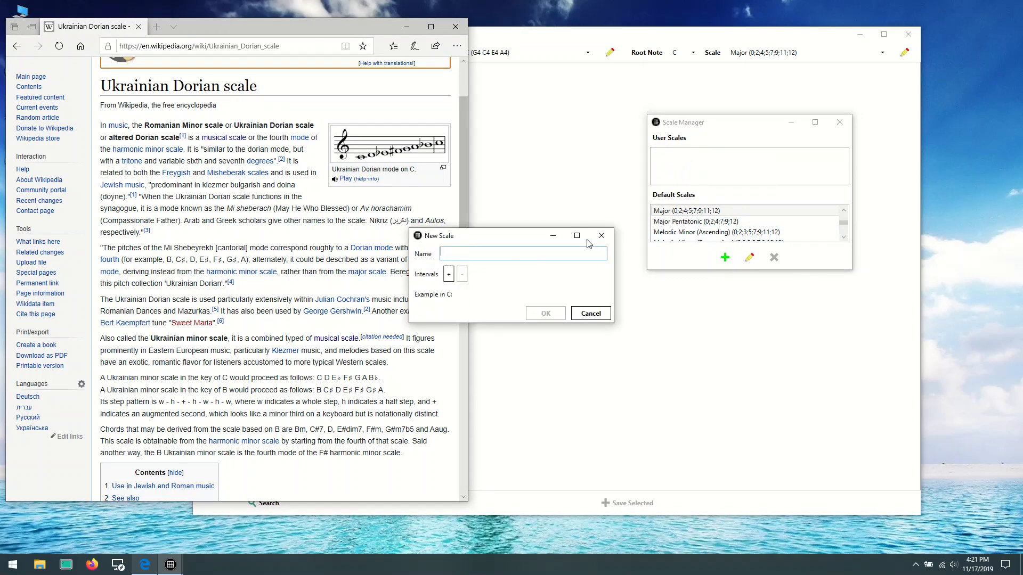
pyautogui.moveTo(503, 237); pyautogui.dragTo(601, 211)
pyautogui.click(574, 223)
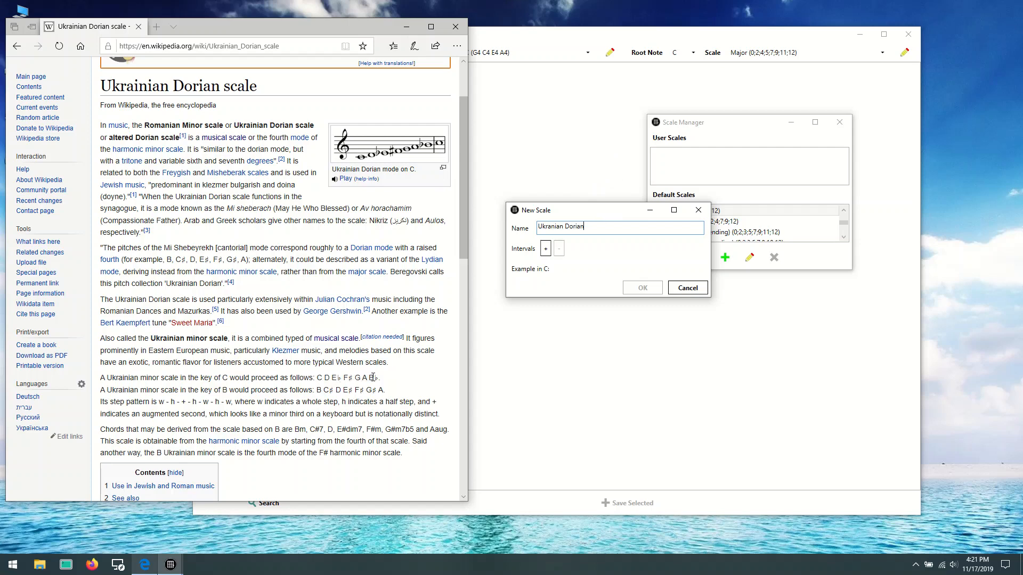
# Add eight intervals to the new Ukranian Dorian scale.
pyautogui.click(545, 250)
pyautogui.click(545, 249)
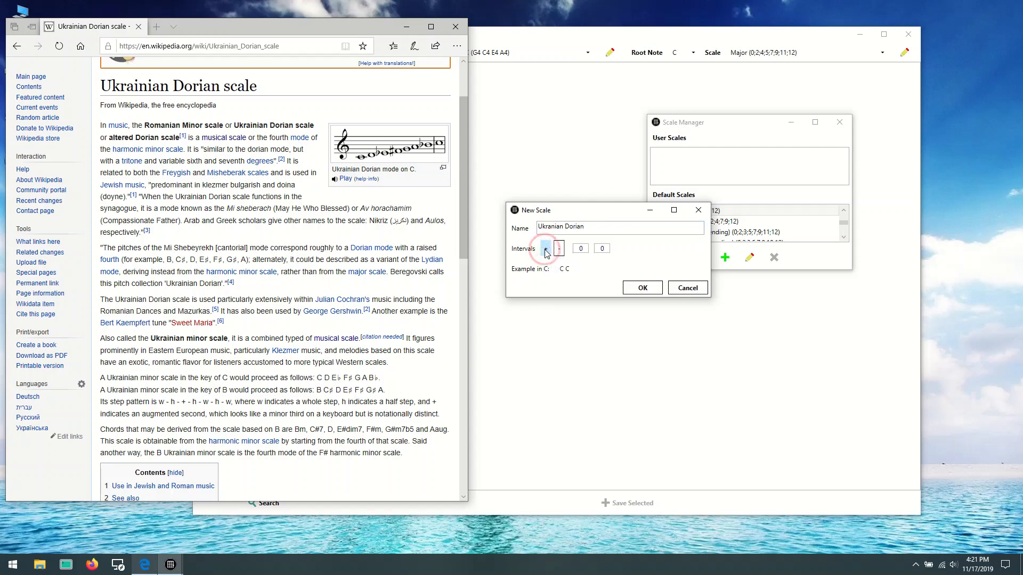
pyautogui.click(544, 250)
pyautogui.click(544, 249)
pyautogui.click(544, 249)
pyautogui.click(545, 249)
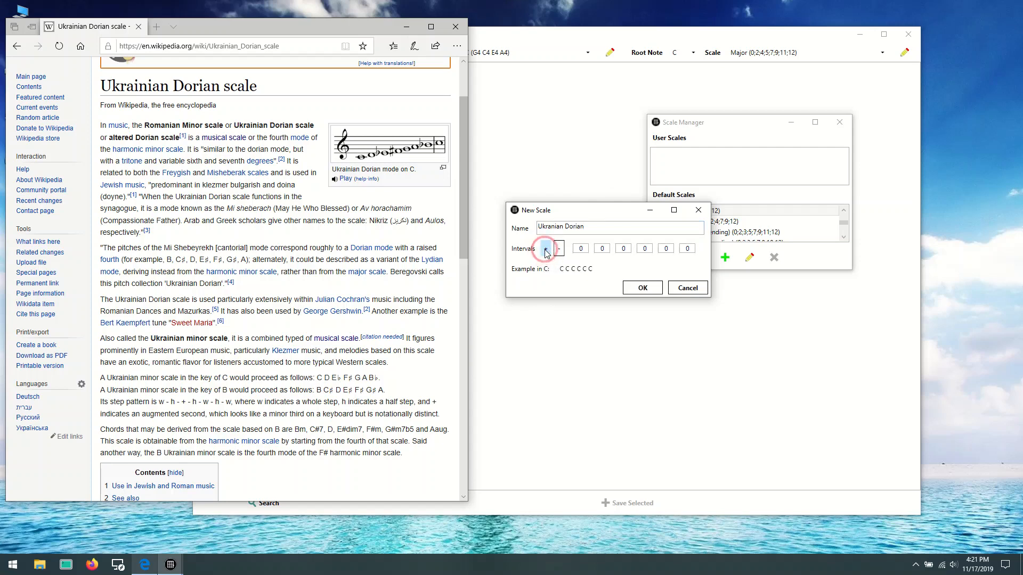
pyautogui.click(545, 249)
pyautogui.click(545, 250)
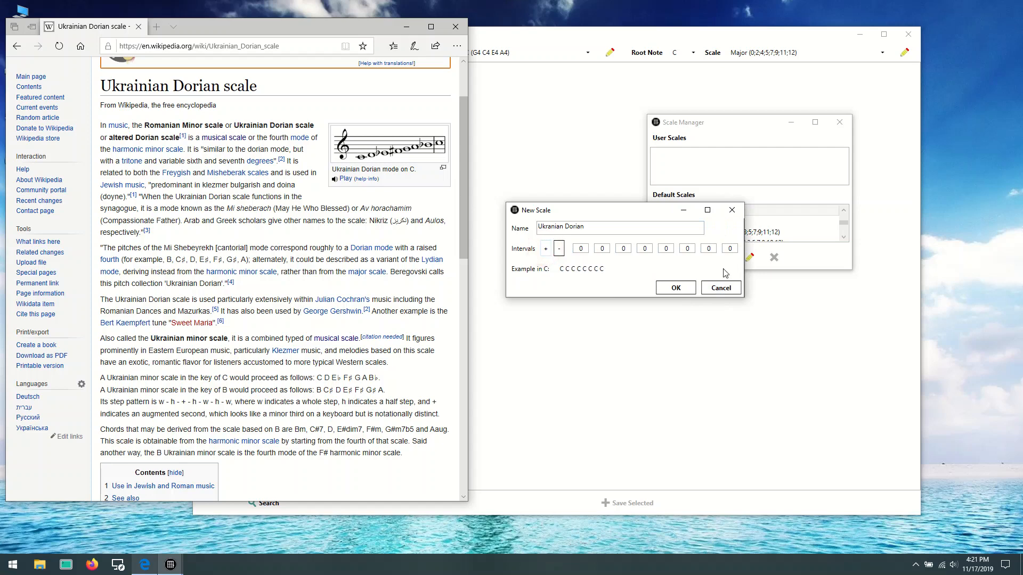
# Keep the first interval at 0 and set the second and third intervals to 2 and 3.
pyautogui.doubleClick(581, 249)
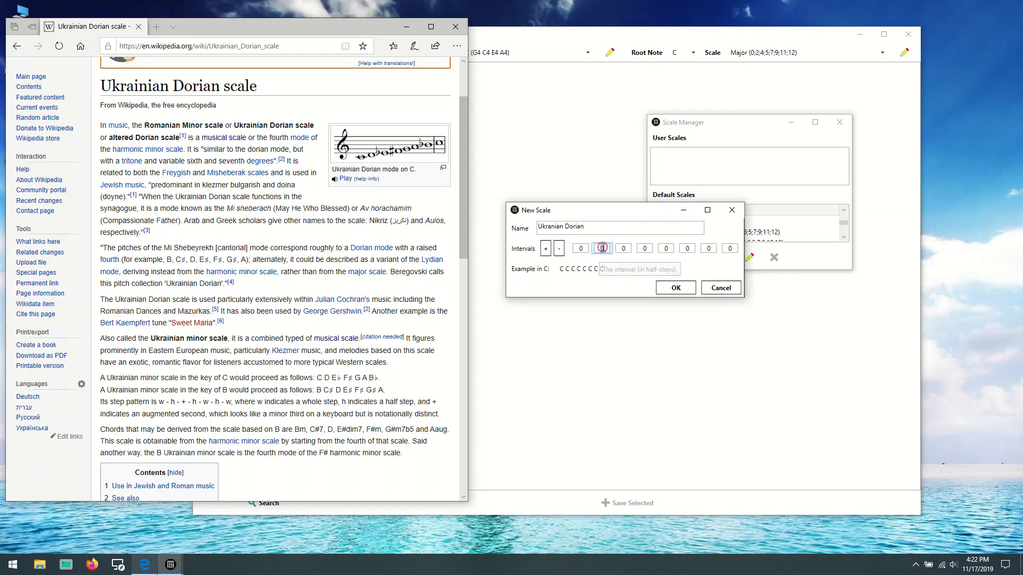
pyautogui.doubleClick(602, 249)
pyautogui.write('2')
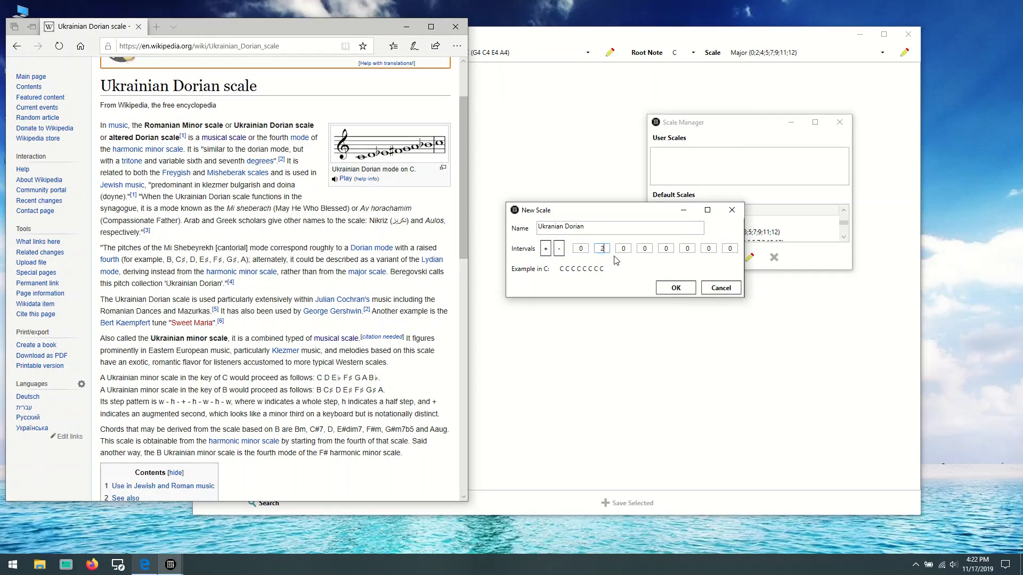
pyautogui.doubleClick(626, 248)
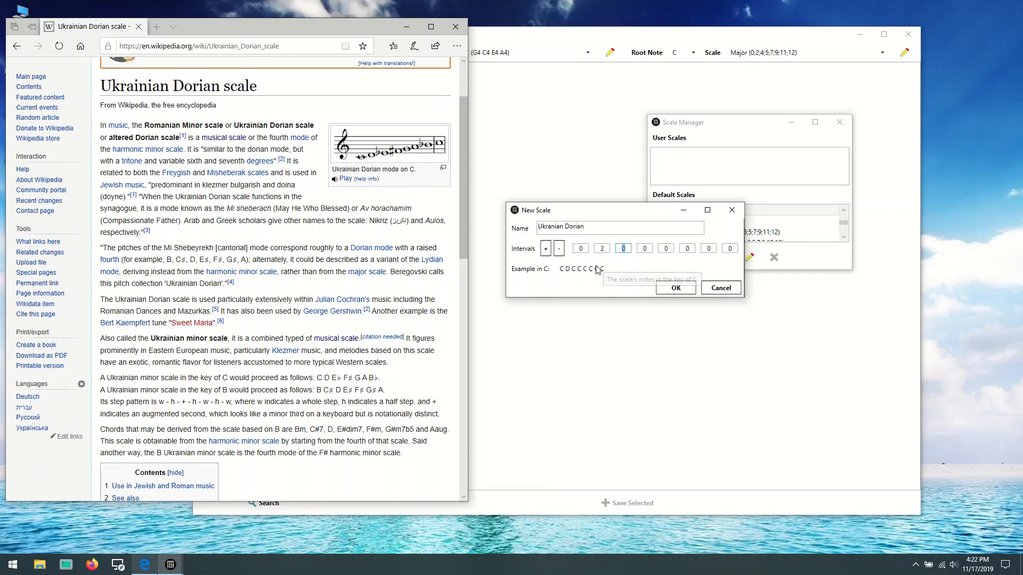
pyautogui.write('3')
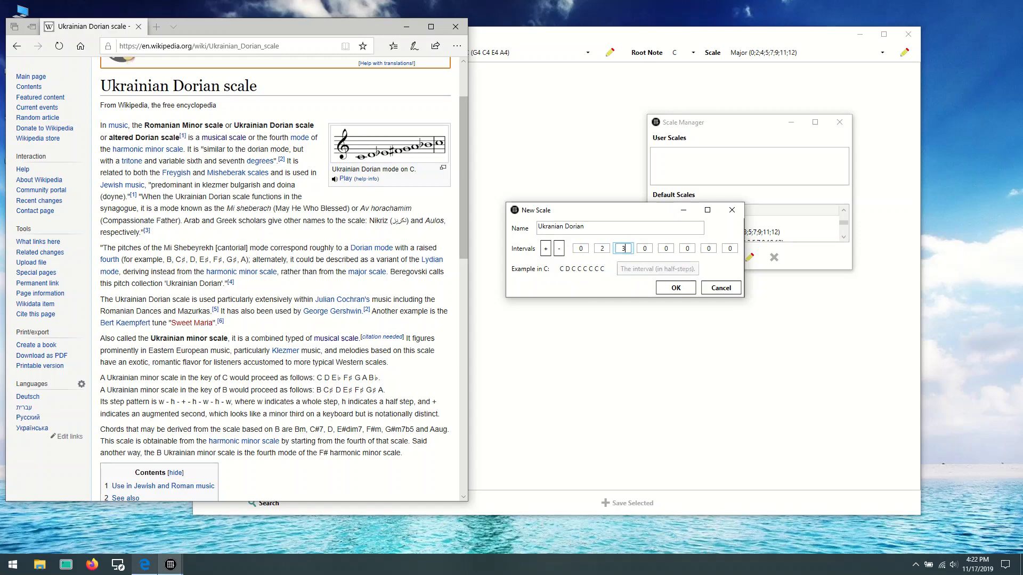
# Try 5 as the scale's fourth interval and check the example notes in C.
pyautogui.doubleClick(643, 248)
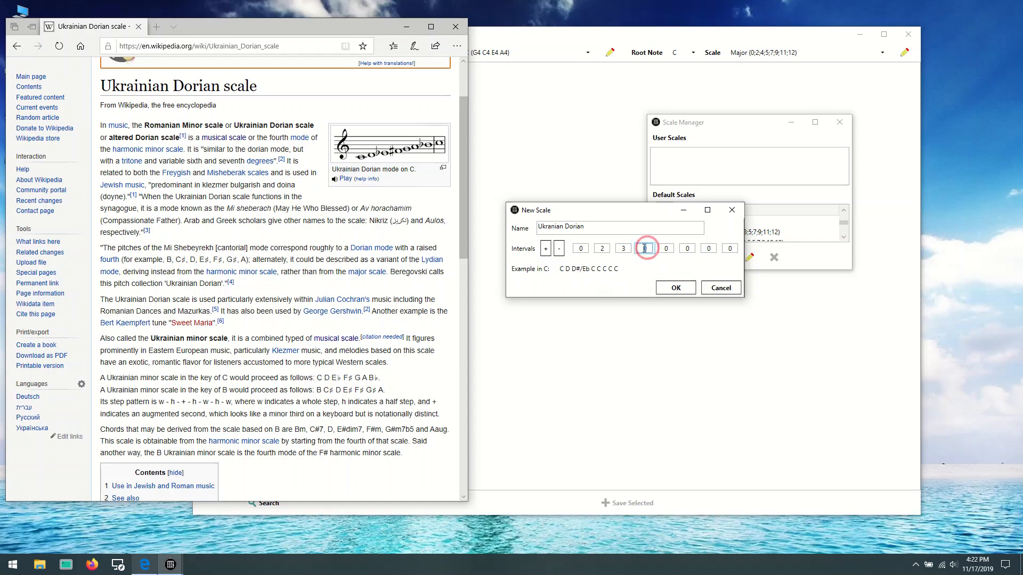
pyautogui.write('5')
pyautogui.click(666, 249)
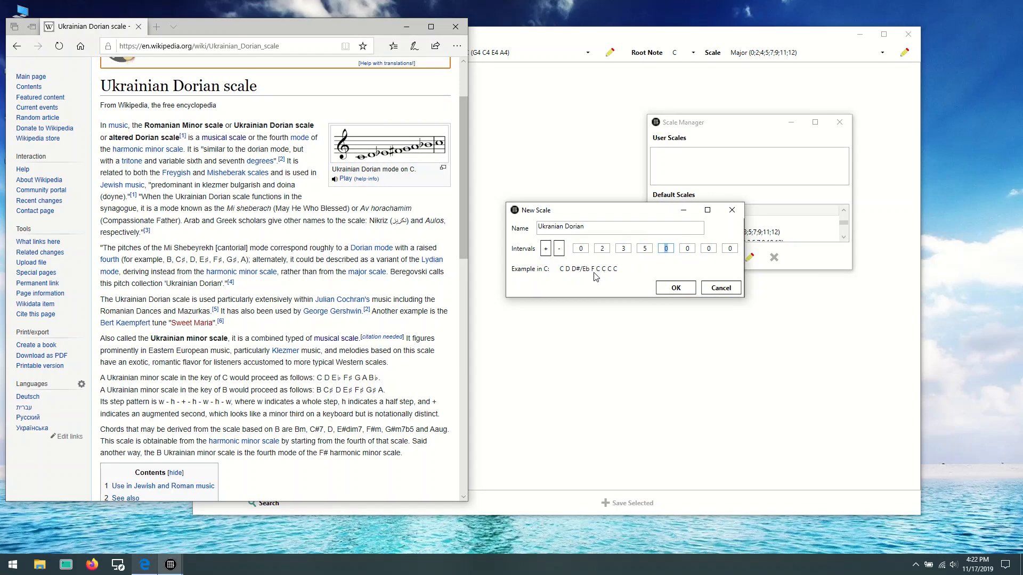
# Set the scale's fourth, fifth and sixth intervals to 6, 7 and 9.
pyautogui.click(644, 249)
pyautogui.write('6')
pyautogui.click(666, 249)
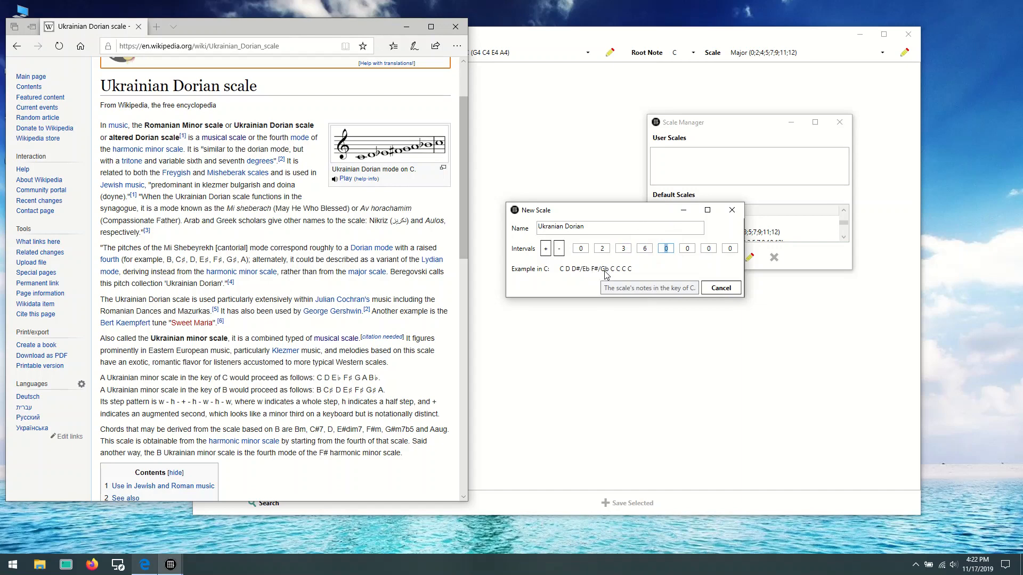
pyautogui.write('7')
pyautogui.click(683, 248)
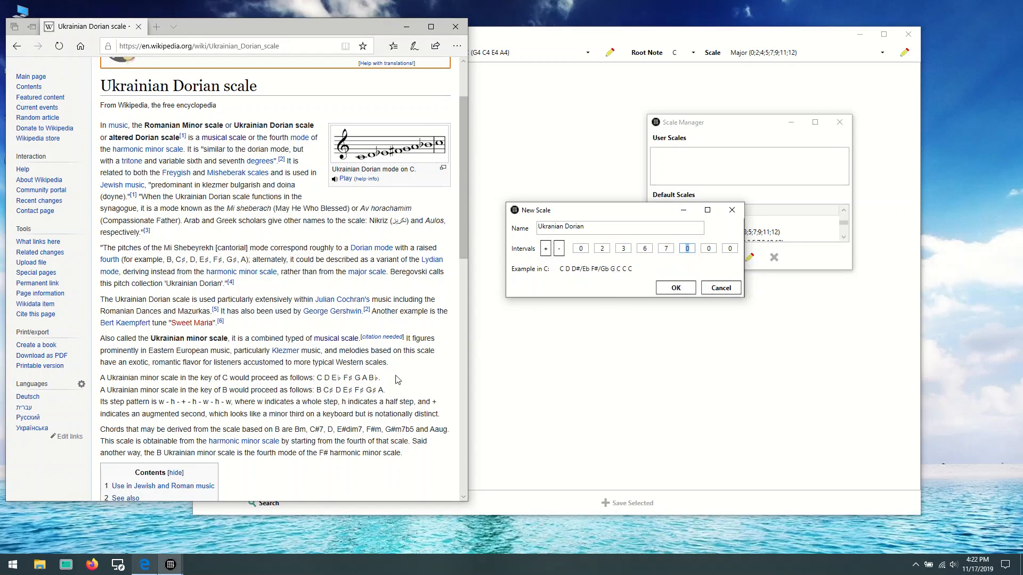
pyautogui.click(689, 249)
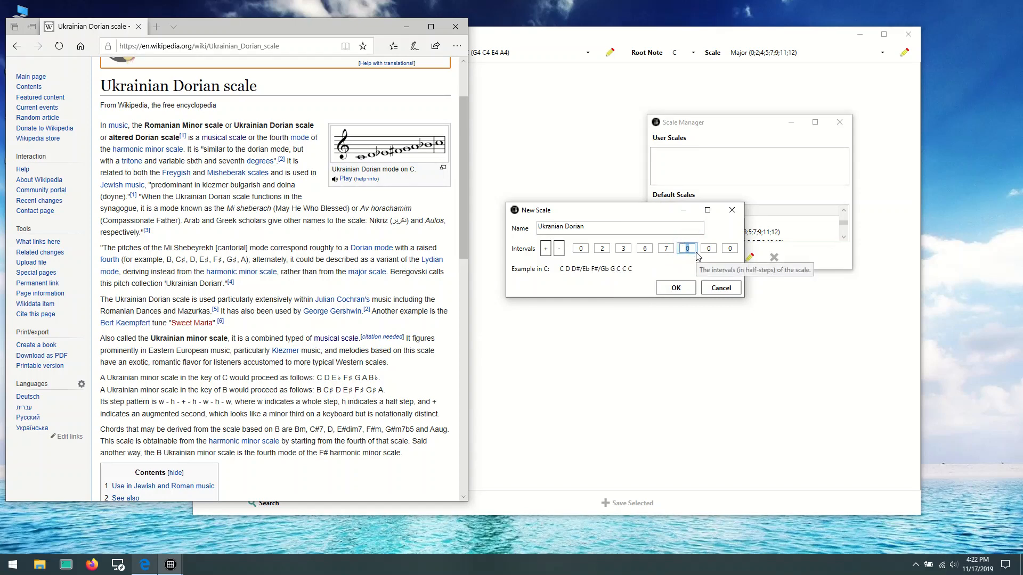
pyautogui.write('9')
# Set the seventh interval to 10 and save the Ukranian Dorian scale.
pyautogui.click(705, 251)
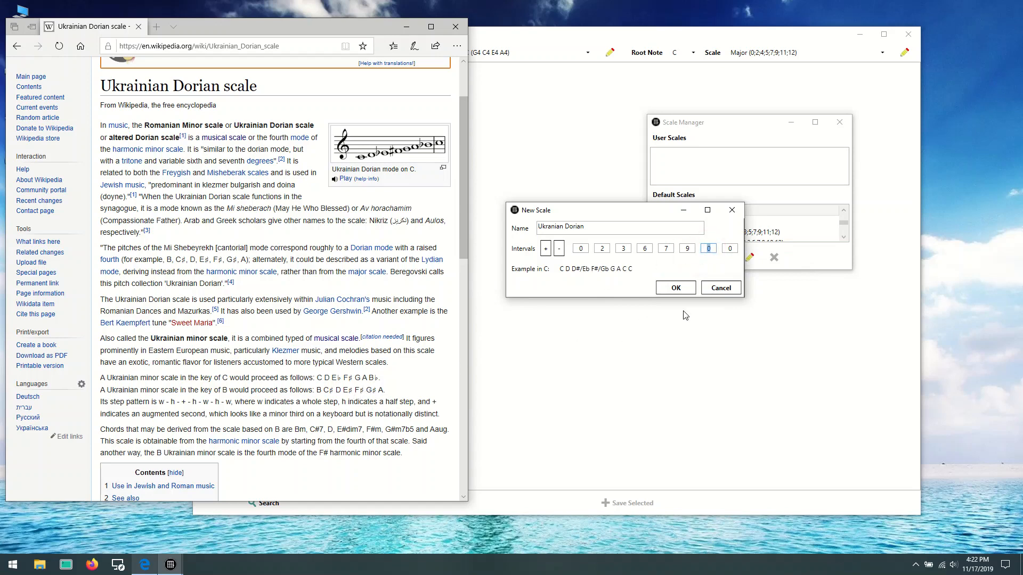
pyautogui.click(705, 252)
pyautogui.write('10')
pyautogui.click(687, 248)
pyautogui.click(675, 288)
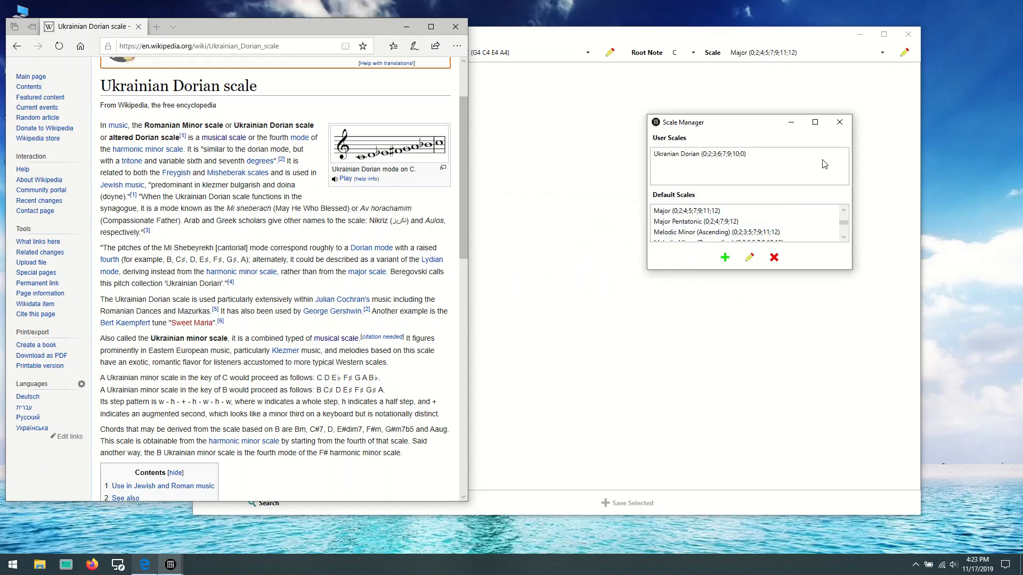
# Close the scale manager and search for C ukulele diagrams using the custom Ukranian Dorian scale.
pyautogui.click(840, 122)
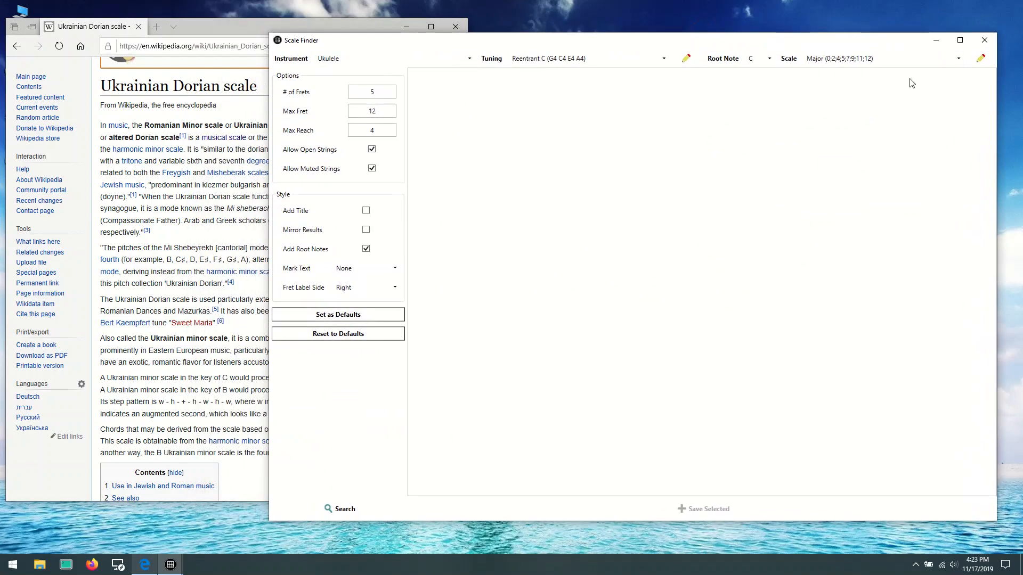
pyautogui.click(943, 59)
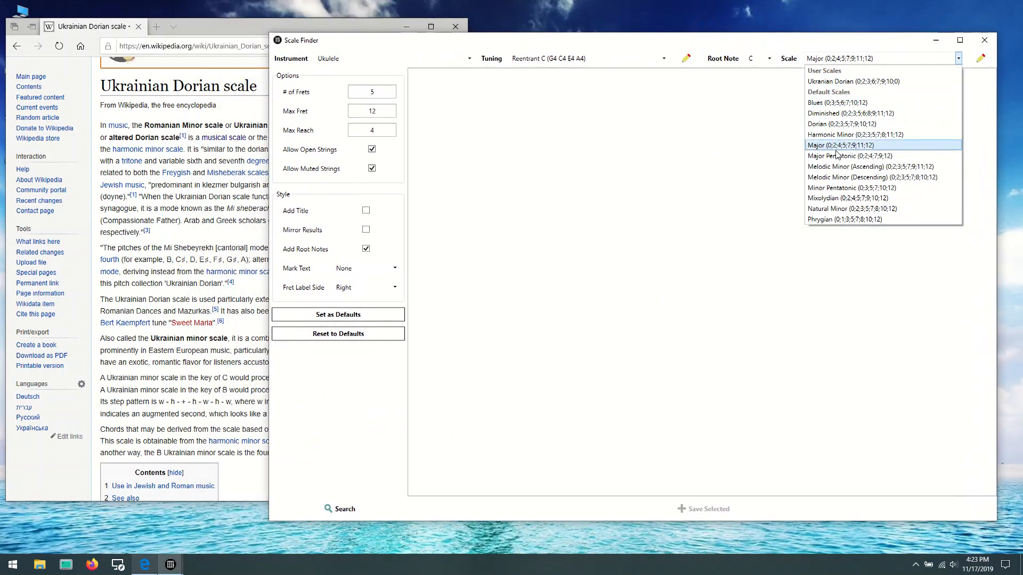
pyautogui.click(849, 83)
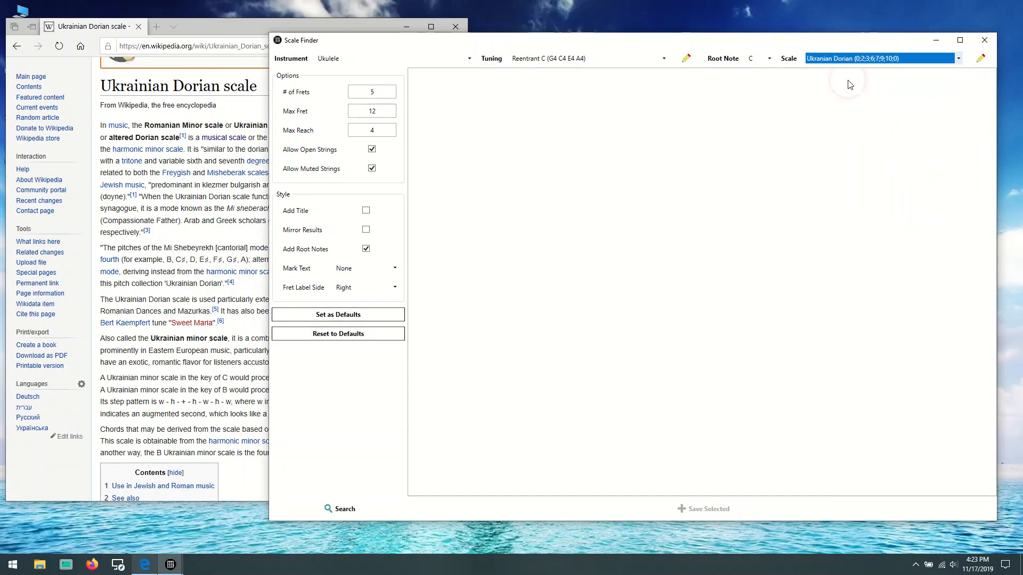
pyautogui.click(338, 511)
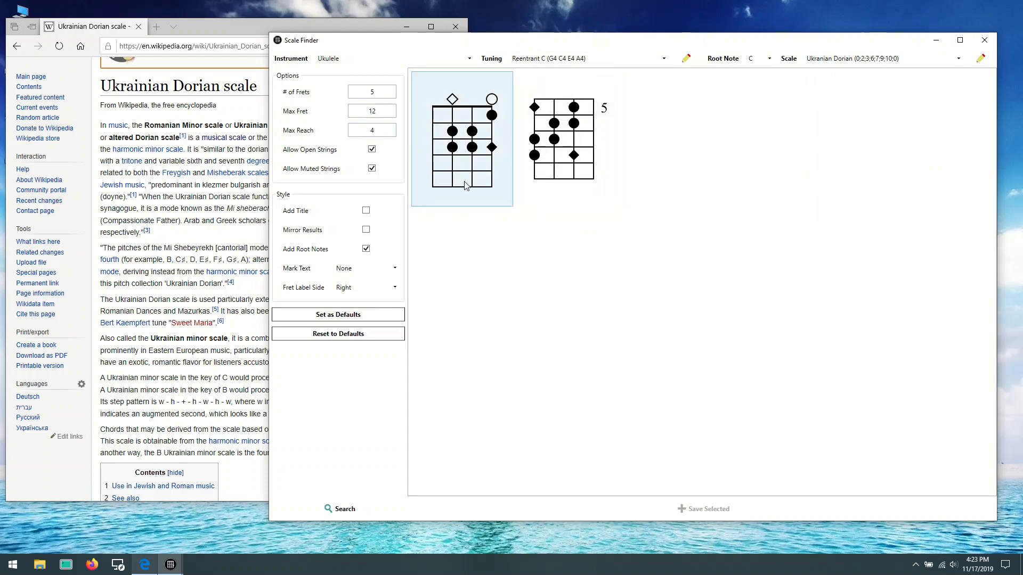
# Set the diagrams' mark text to Show Both and rerun the scale search.
pyautogui.click(354, 269)
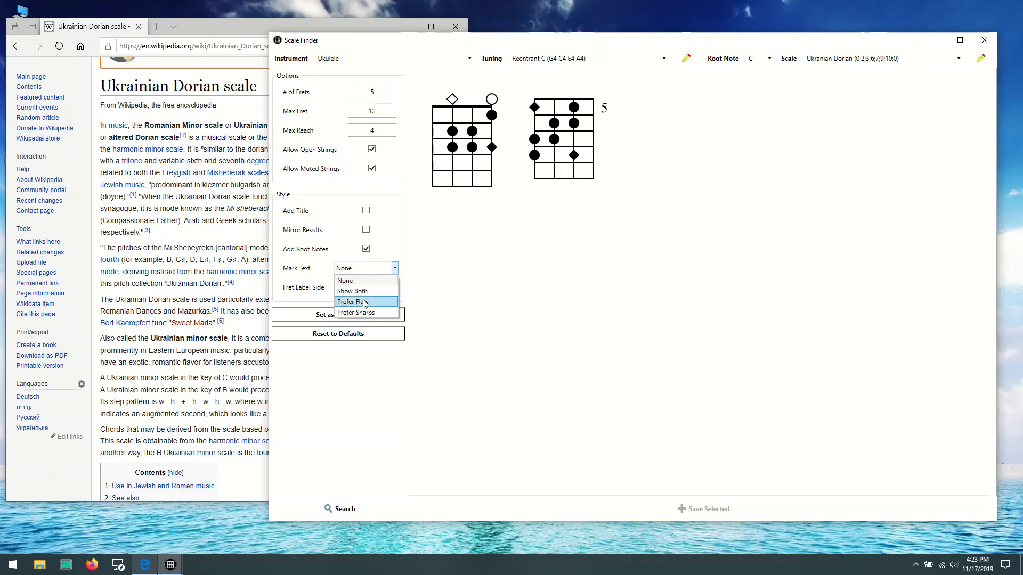
pyautogui.click(360, 291)
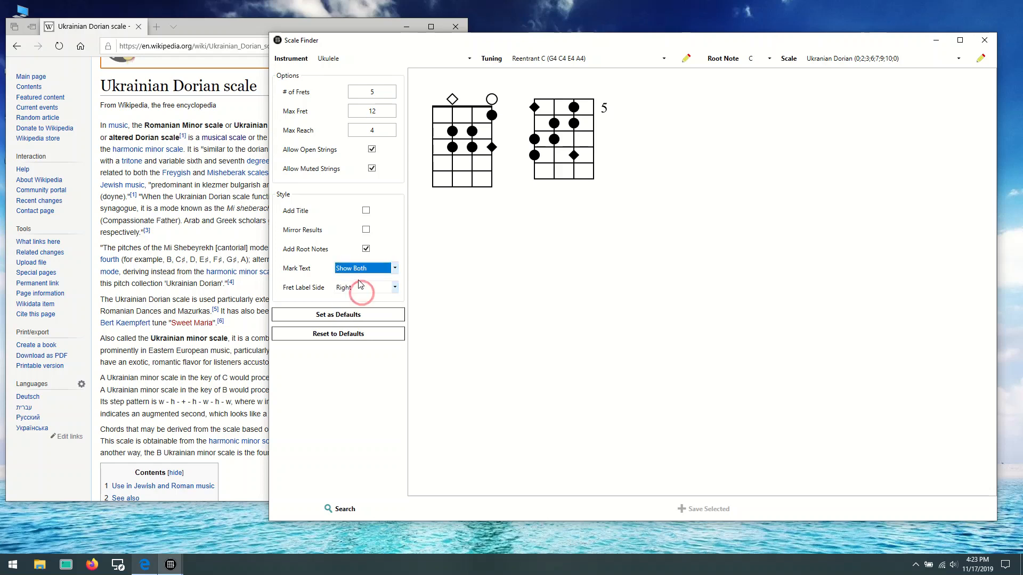
pyautogui.click(353, 508)
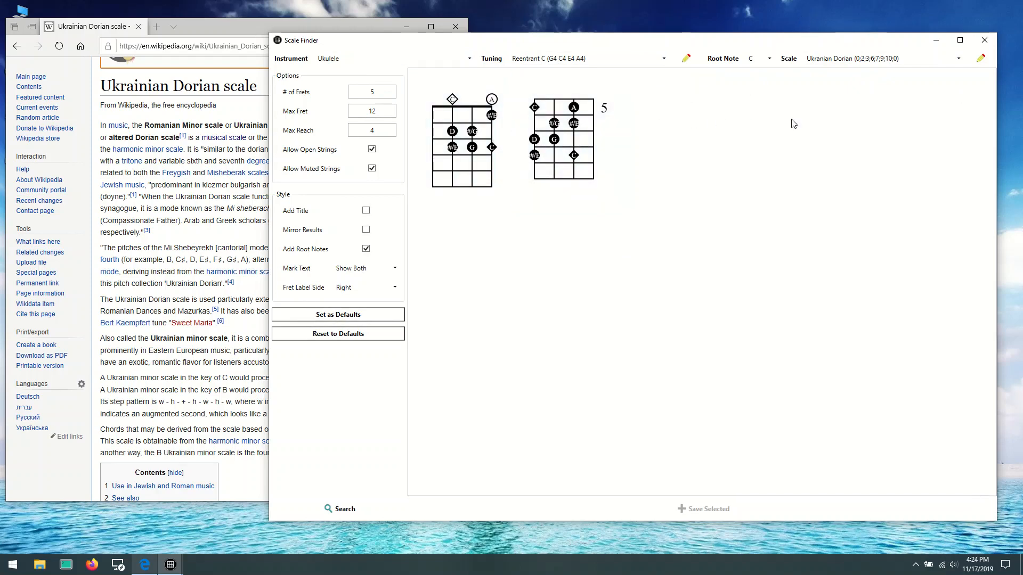
pyautogui.click(959, 59)
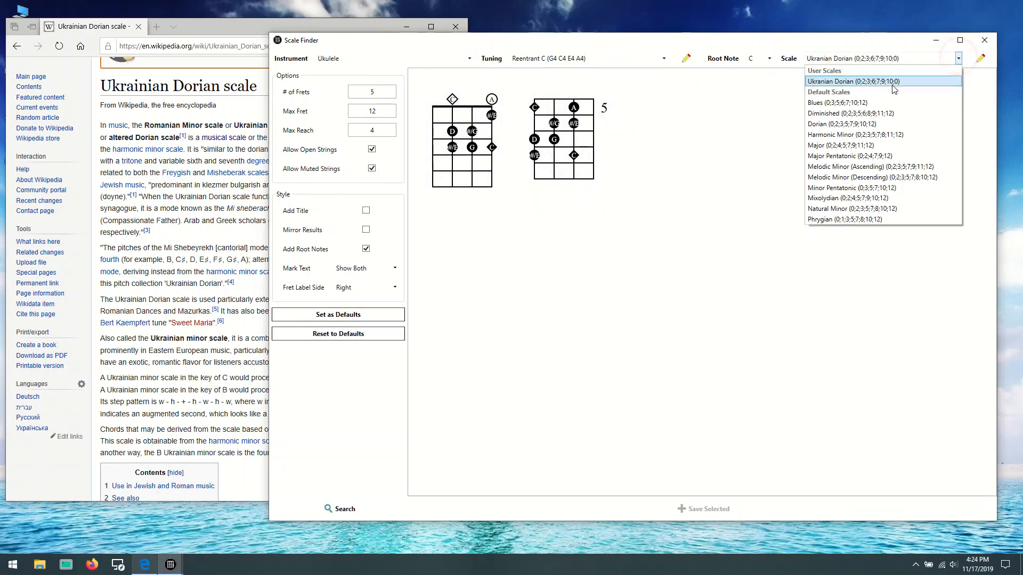
pyautogui.click(669, 102)
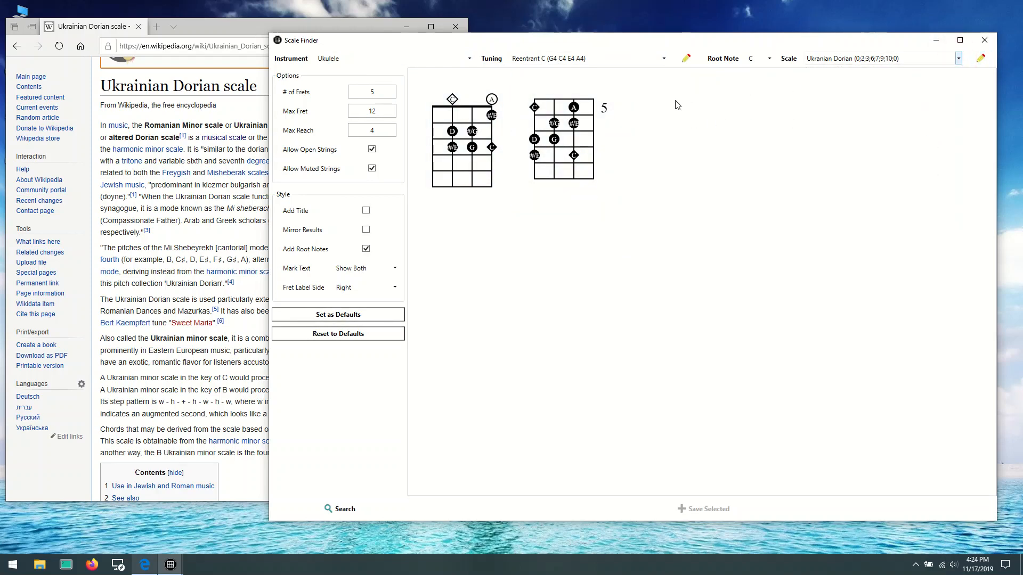
# Switch the instrument to Guitar with the Standard (E2 A2 D3 G3 B3 E4) tuning.
pyautogui.click(469, 60)
pyautogui.click(341, 104)
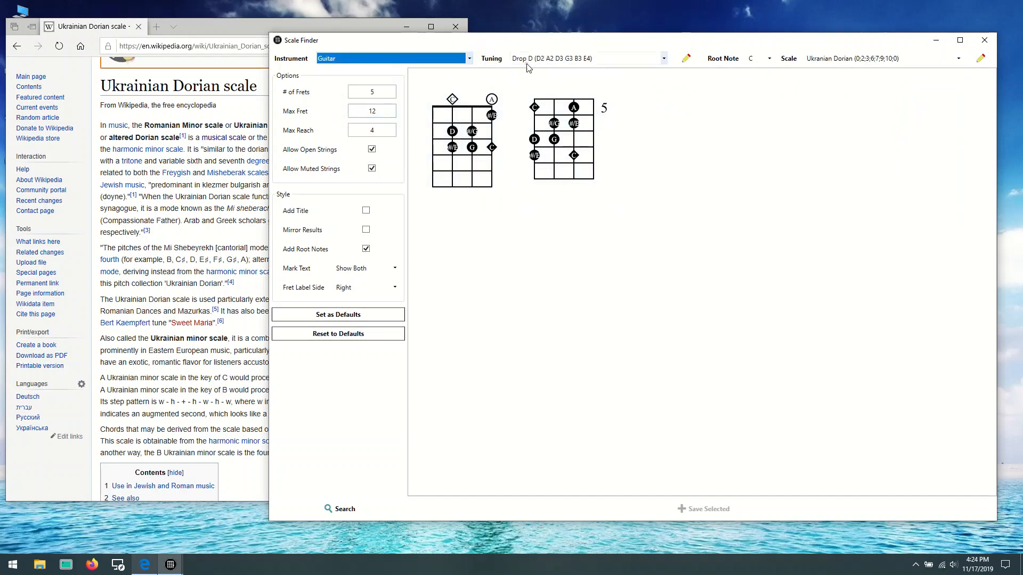
pyautogui.click(663, 58)
pyautogui.click(554, 134)
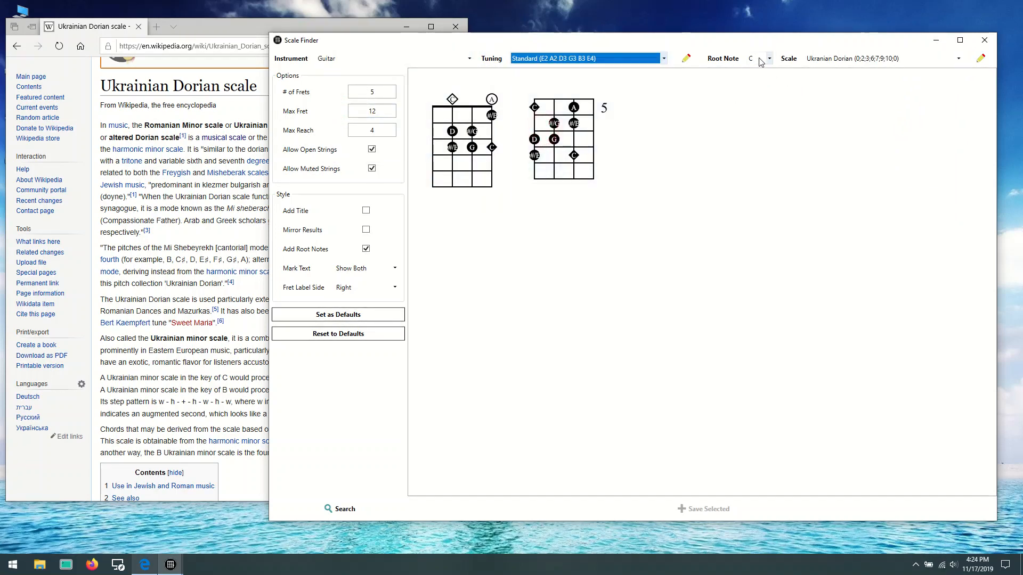
# Set the root note to E and search for guitar diagrams of the Ukranian Dorian scale.
pyautogui.click(762, 58)
pyautogui.click(751, 134)
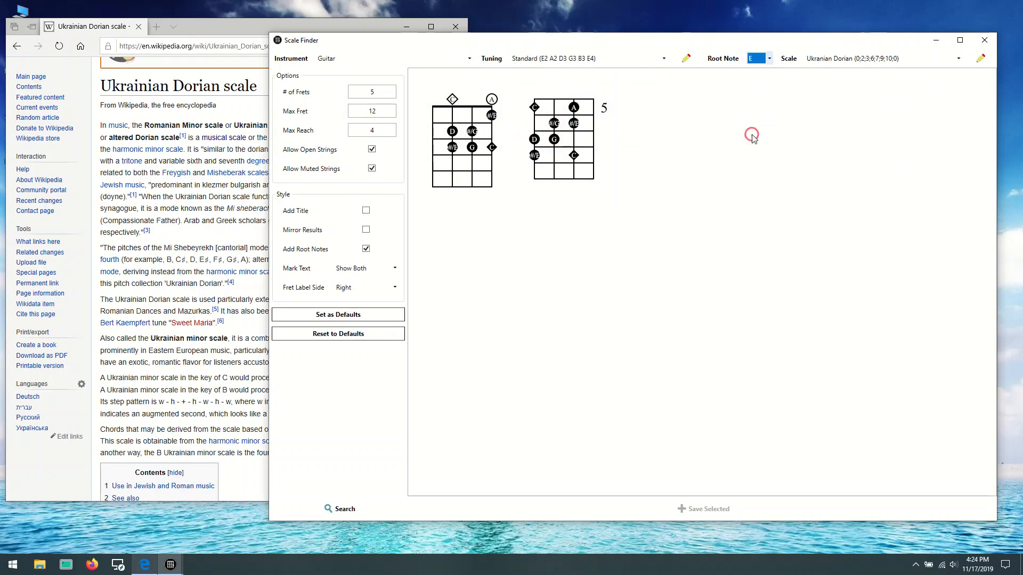
pyautogui.click(342, 509)
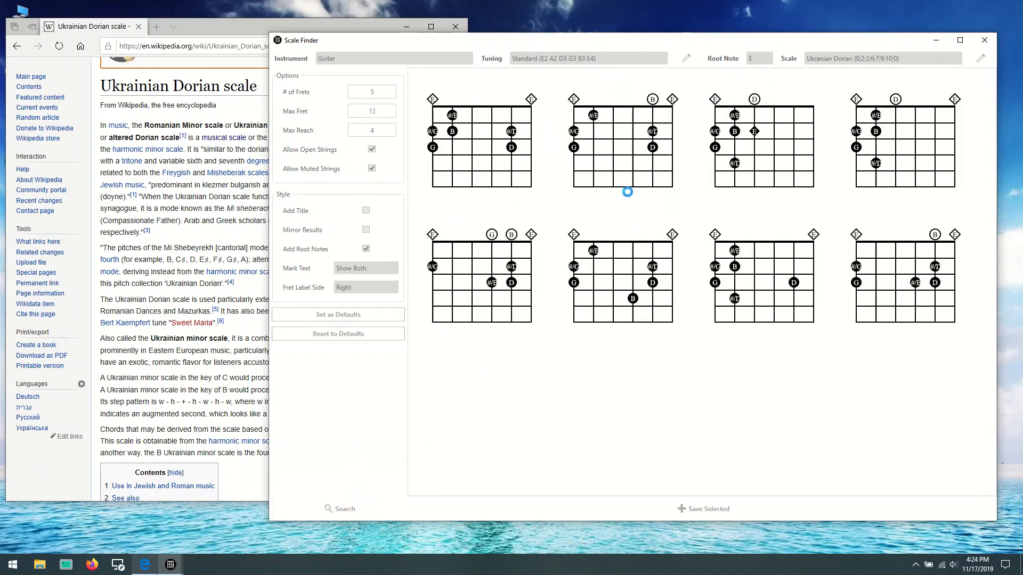